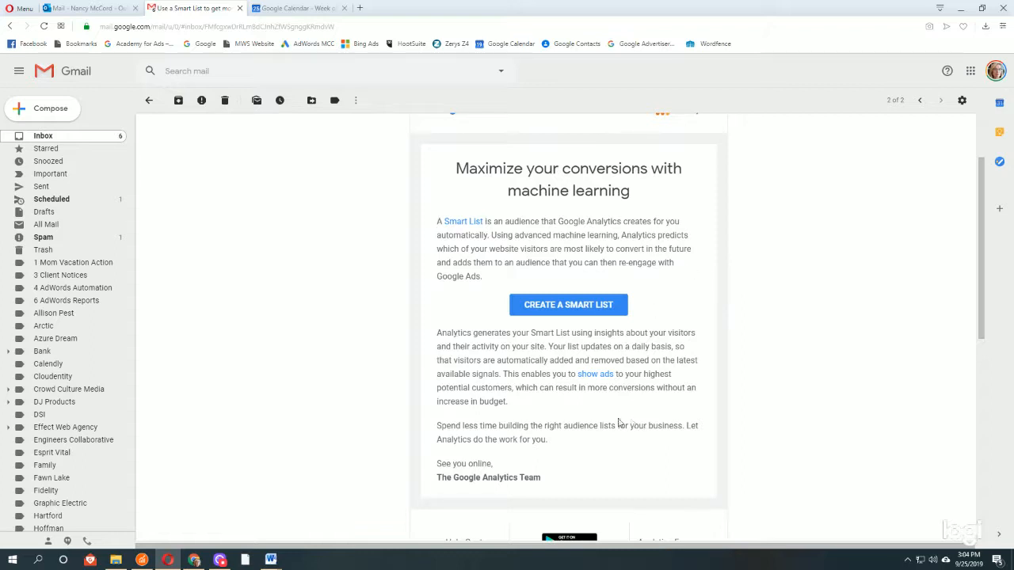
click(223, 563)
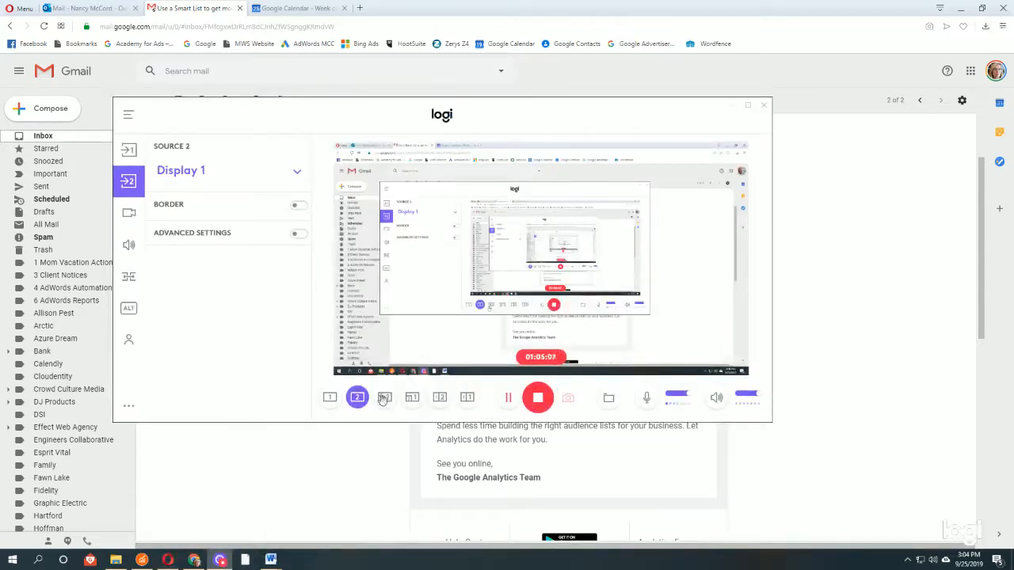
click(329, 399)
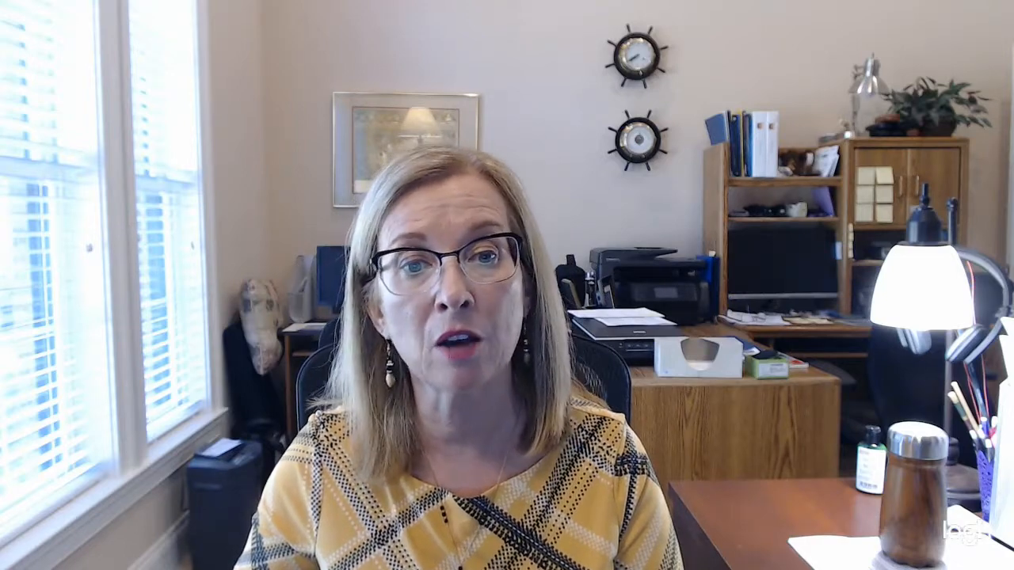
click(357, 398)
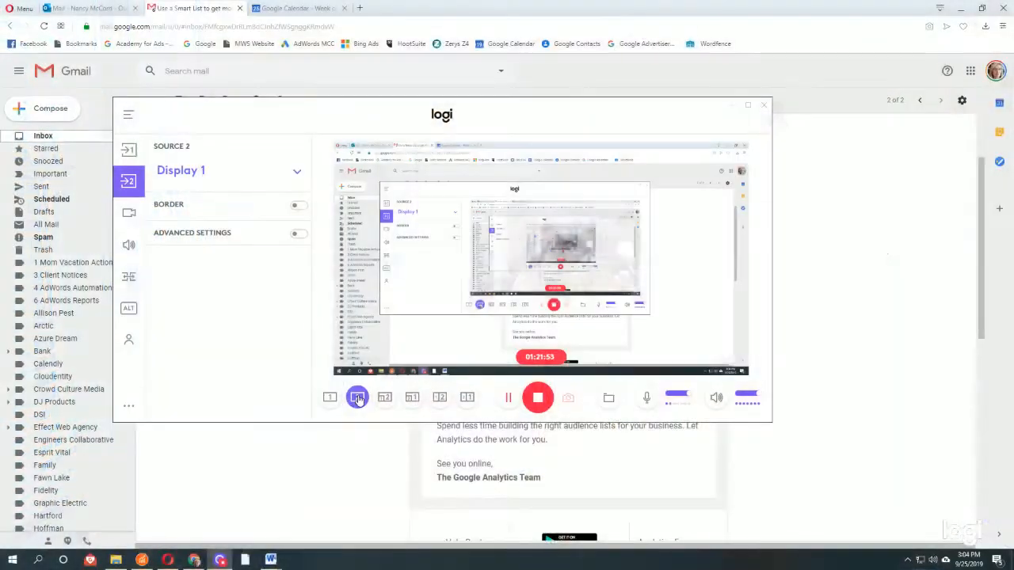
click(220, 559)
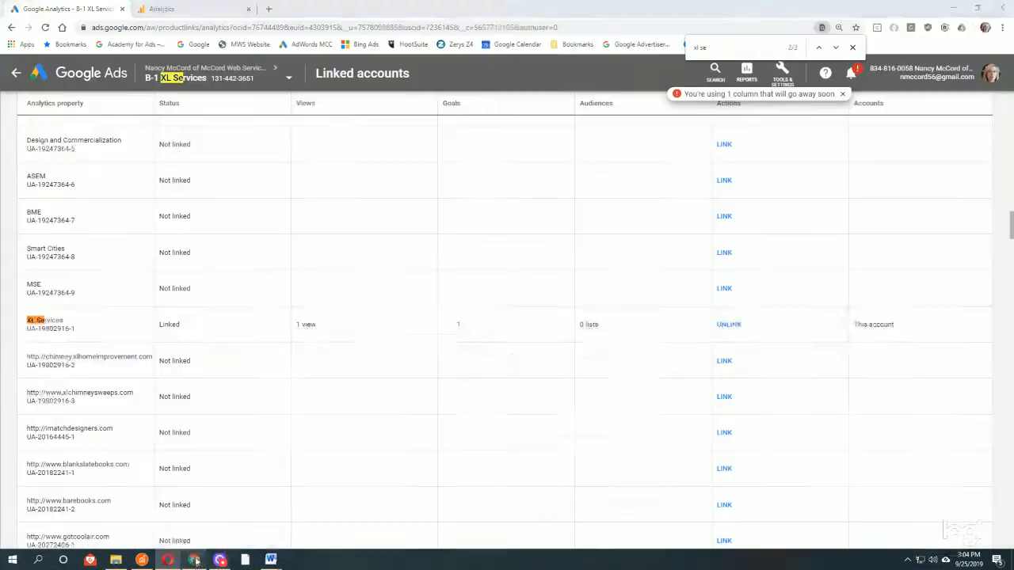
- Switch to Google Analytics in Chrome and define a Smart List audience with a 90-day membership duration, named Smart List
click(194, 559)
click(166, 11)
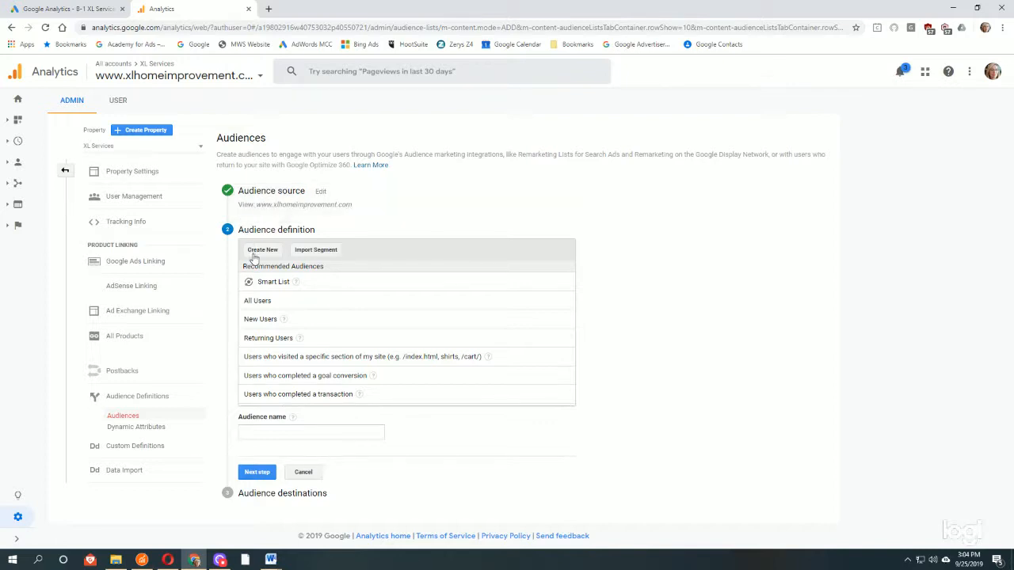
click(265, 285)
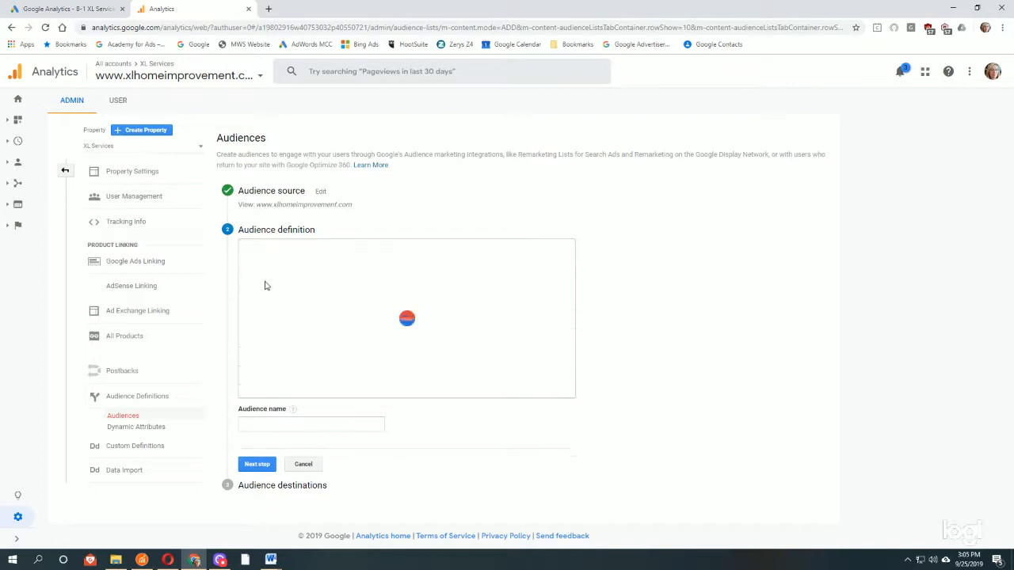
double_click(476, 295)
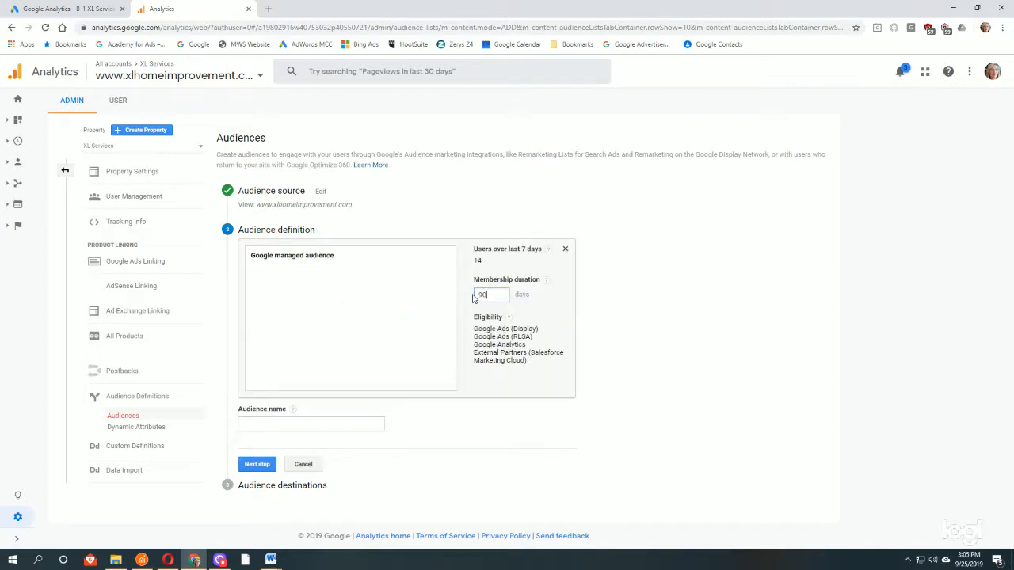
click(306, 425)
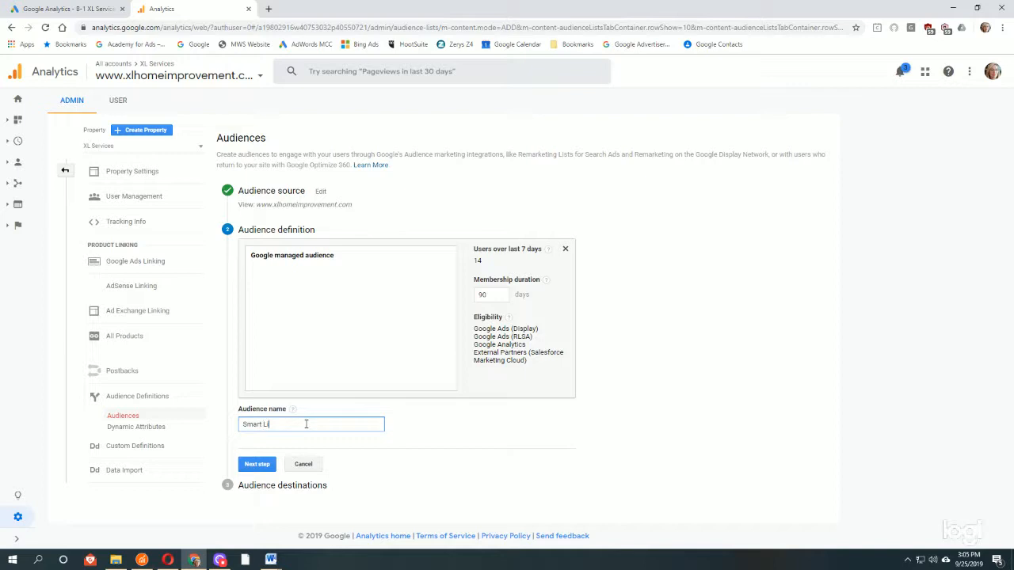
click(261, 463)
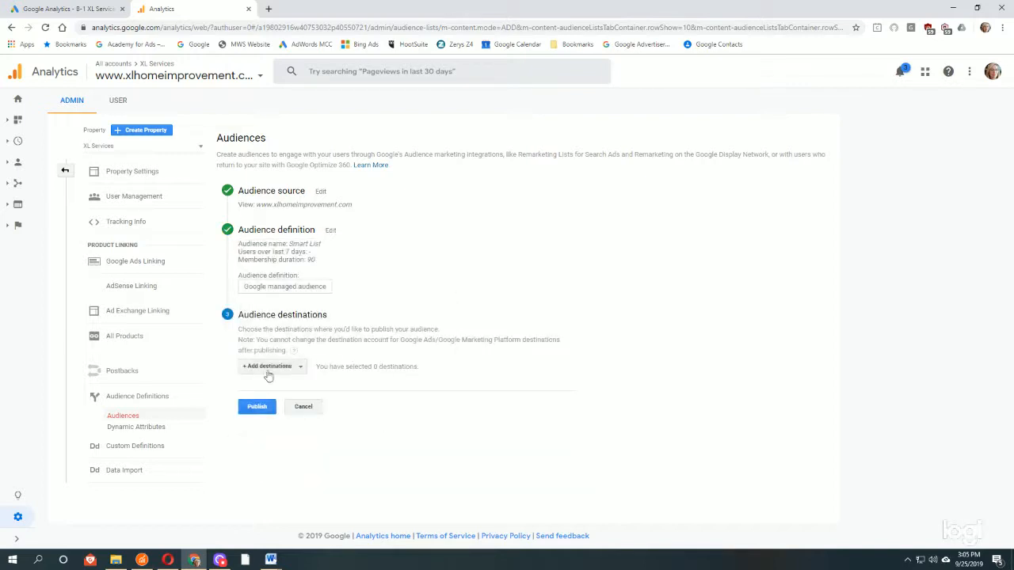
- Publish the audience to the linked Google Ads account and the XL Services Analytics property, and return to the audiences list
click(268, 371)
click(264, 466)
click(255, 500)
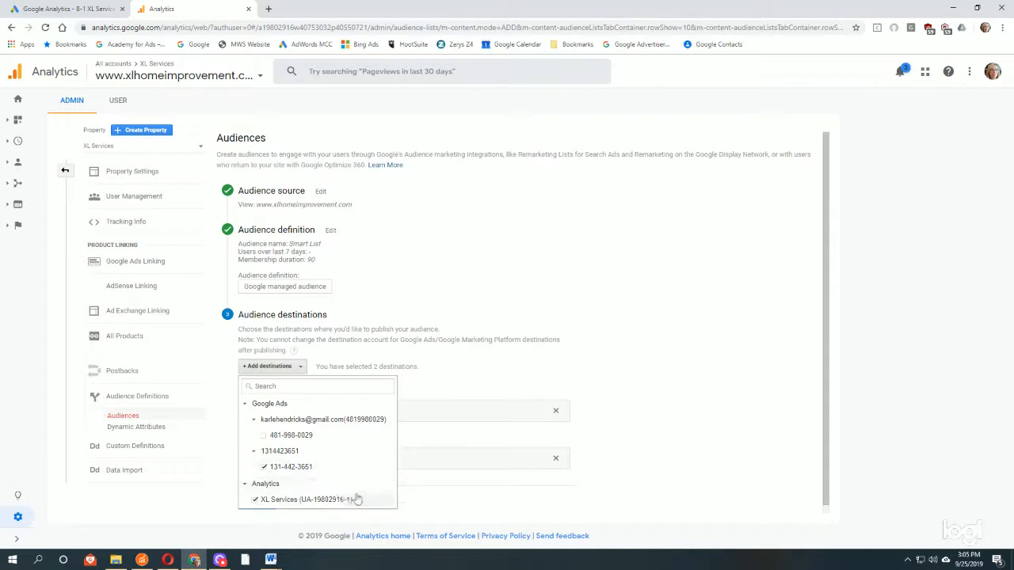
click(650, 459)
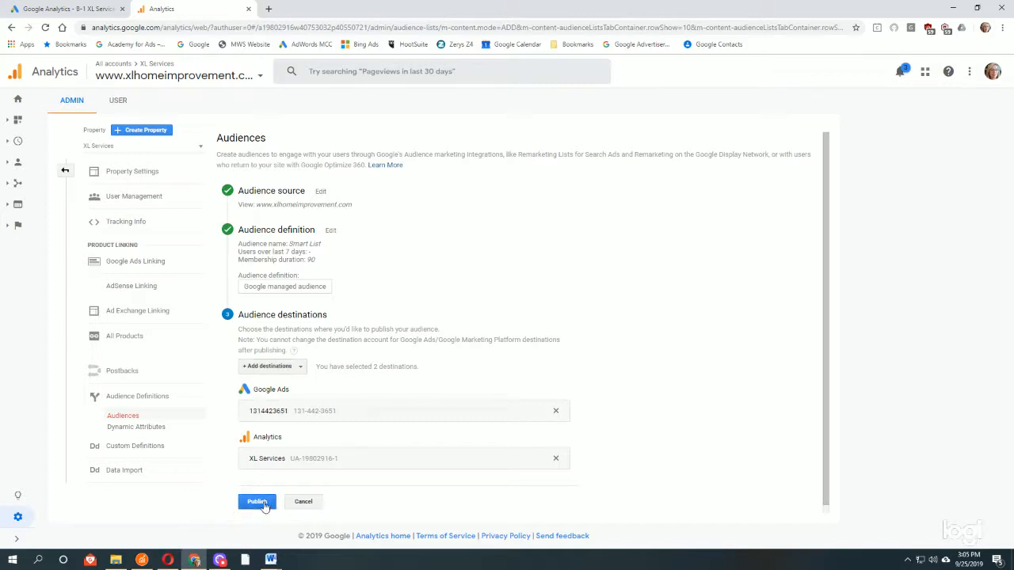
click(258, 502)
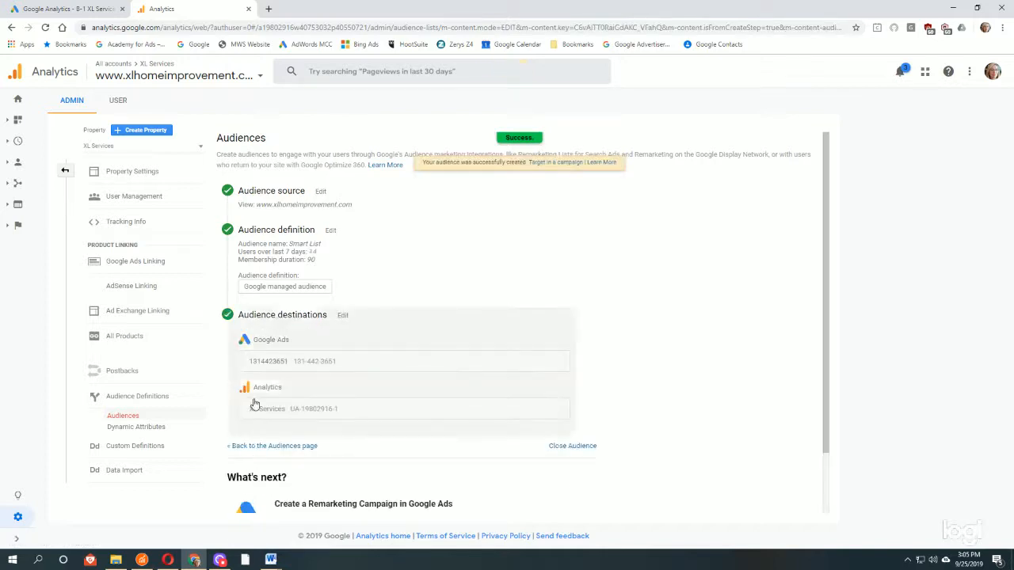
click(274, 448)
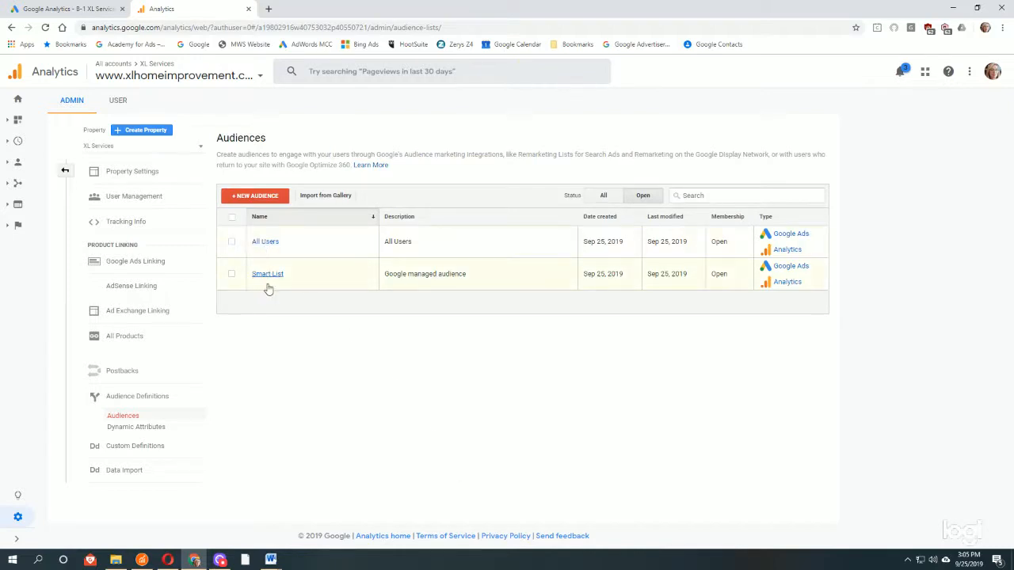
- Switch to Google Ads linked accounts and save the XL Services view settings with linking and site metrics import on
click(54, 11)
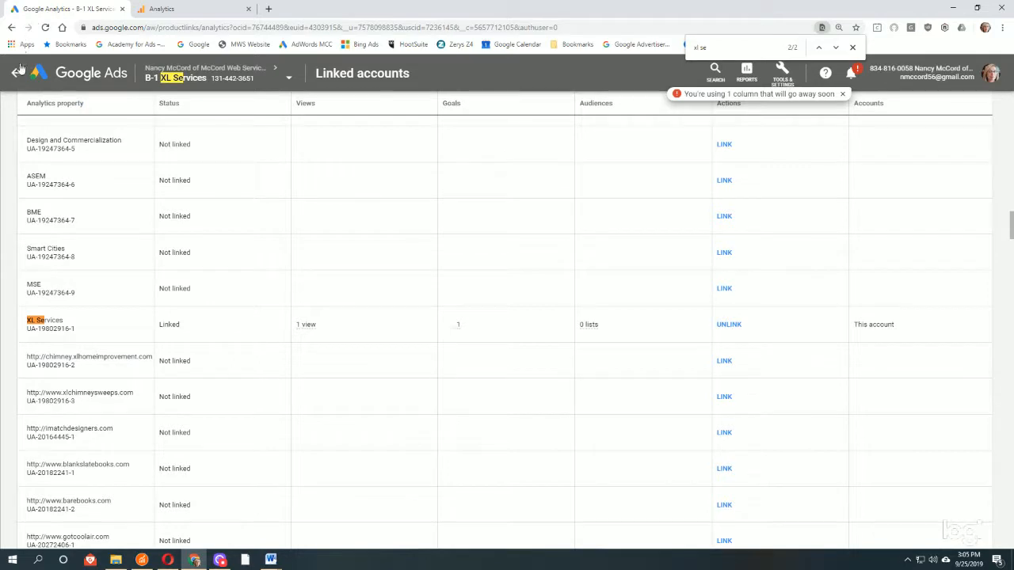
click(782, 73)
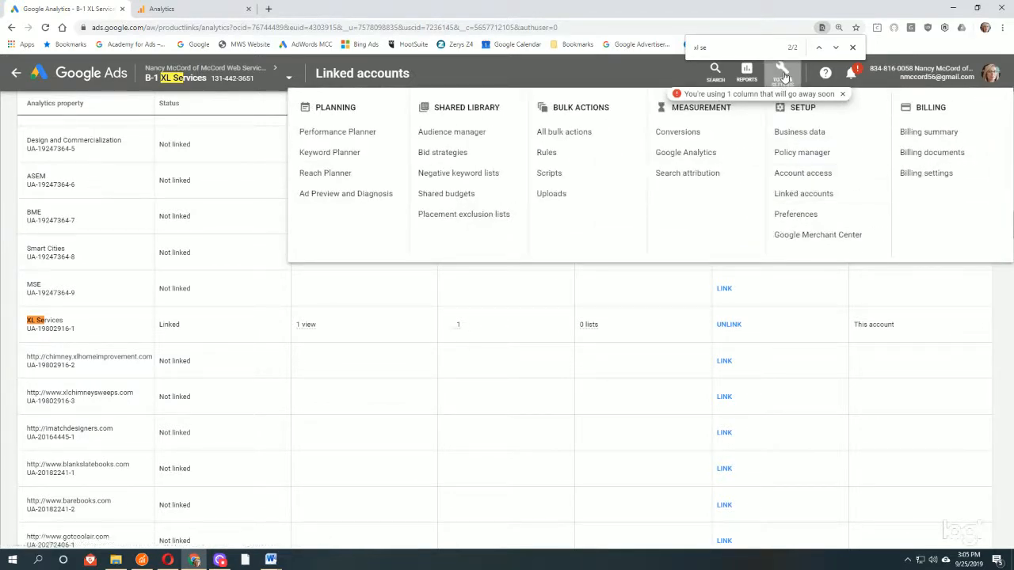
click(782, 75)
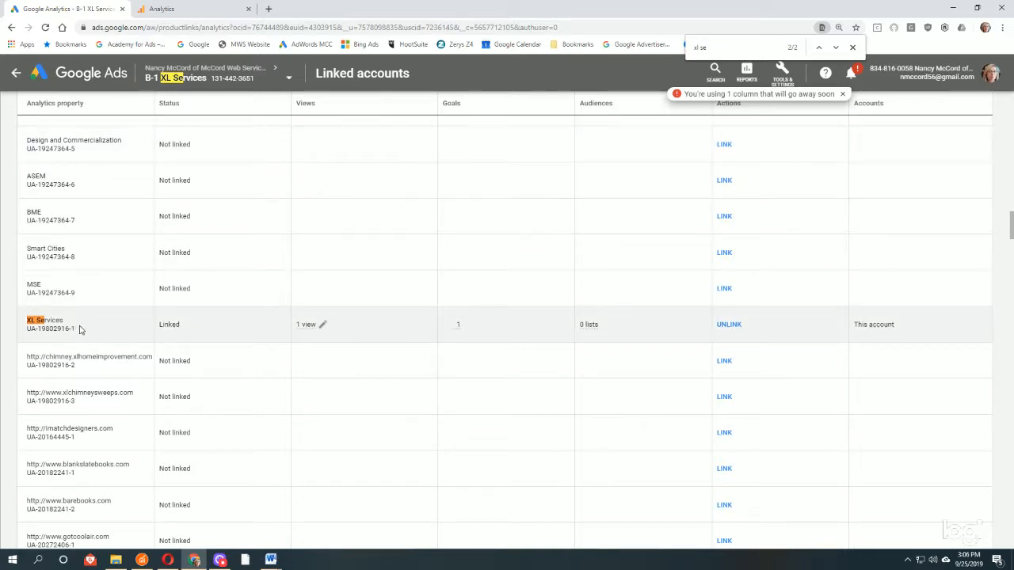
click(322, 325)
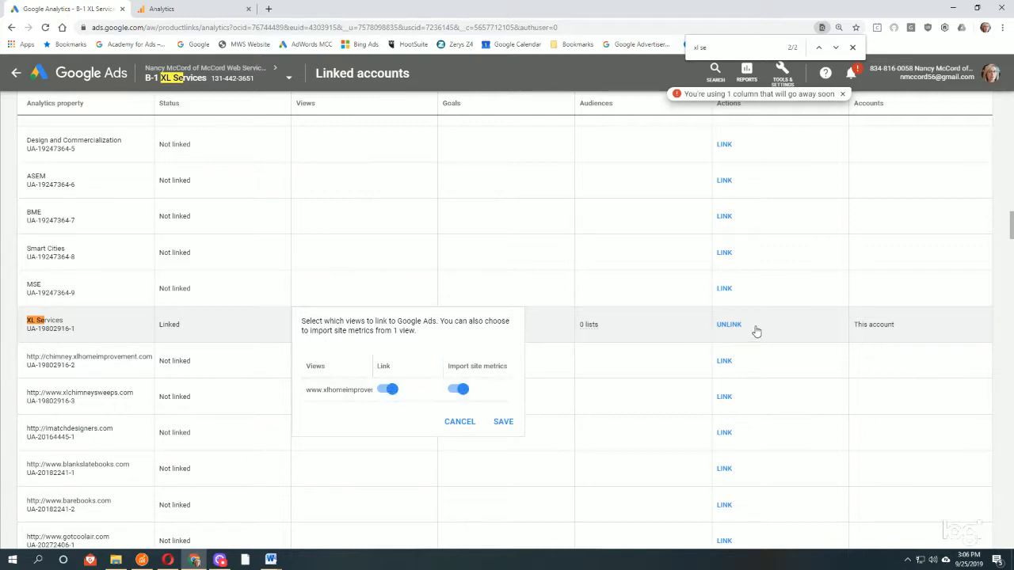
click(503, 422)
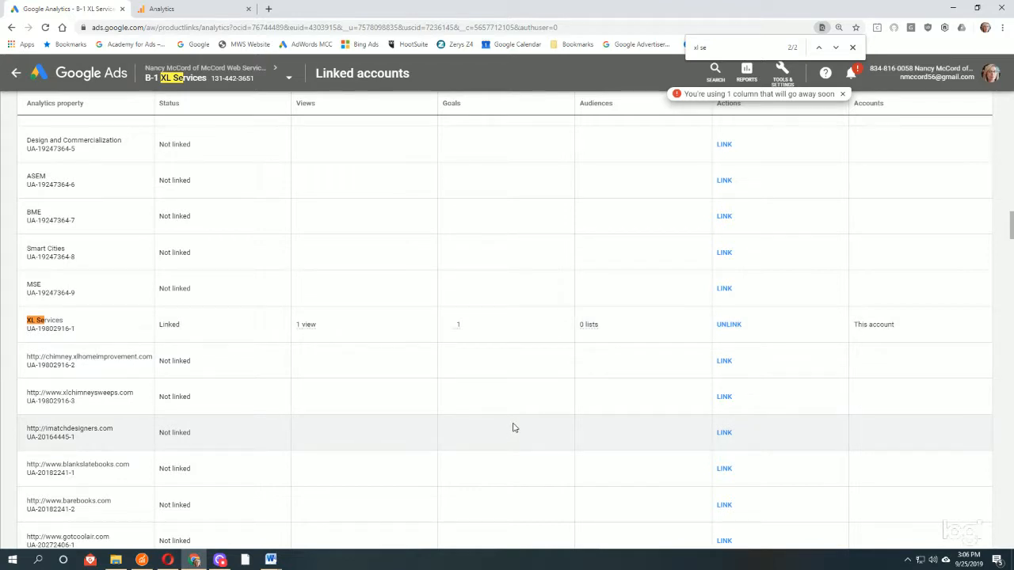
click(220, 560)
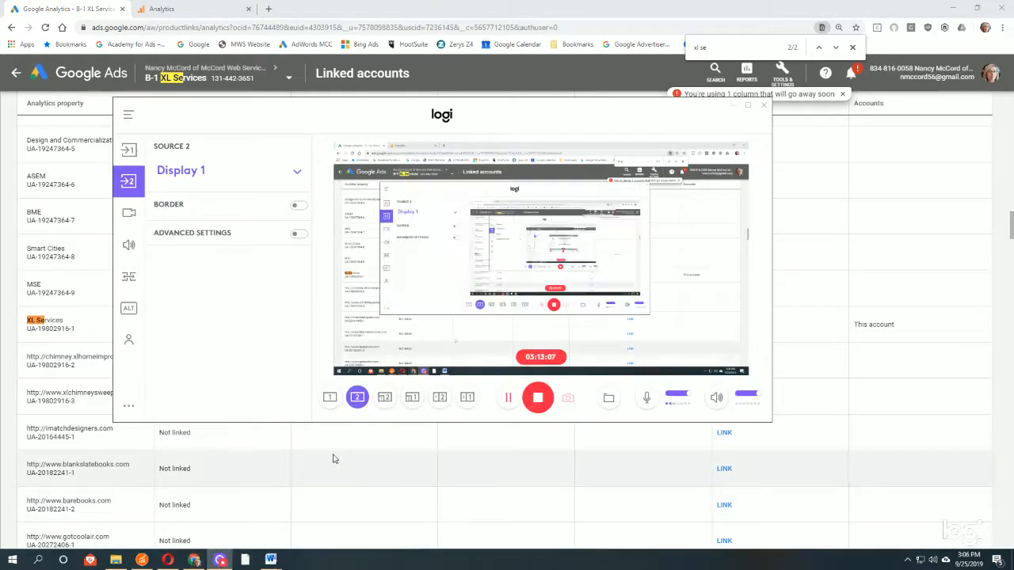
click(330, 397)
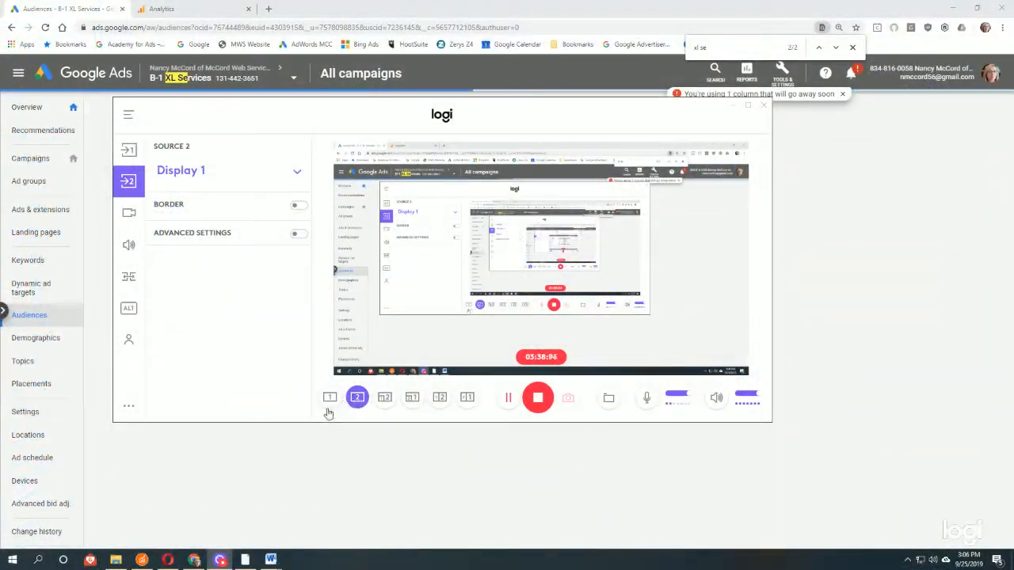
- Return to the Google Ads audiences page and start editing audiences for the Remarketing ad group of the Remarketing campaign
click(194, 560)
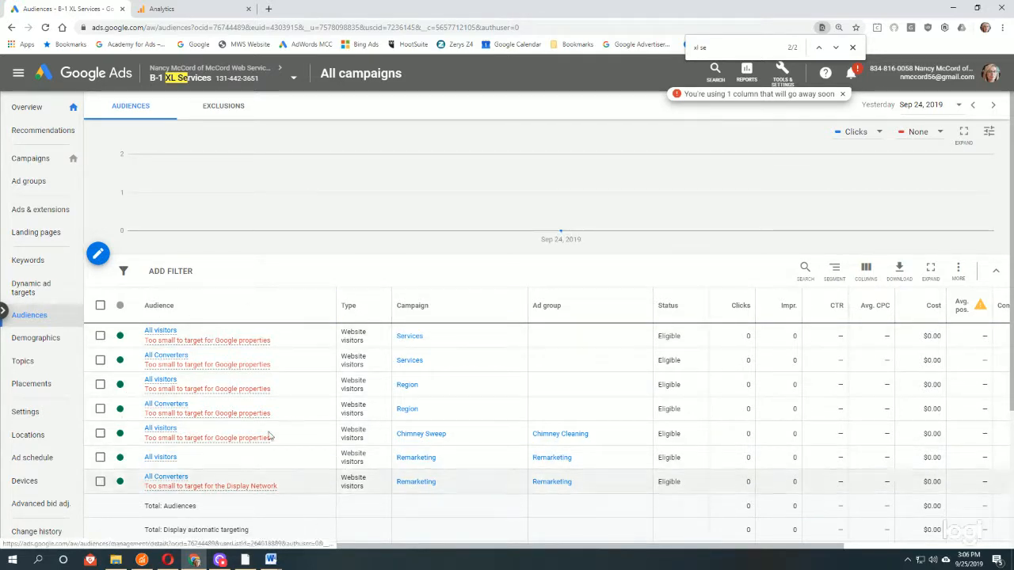
click(97, 256)
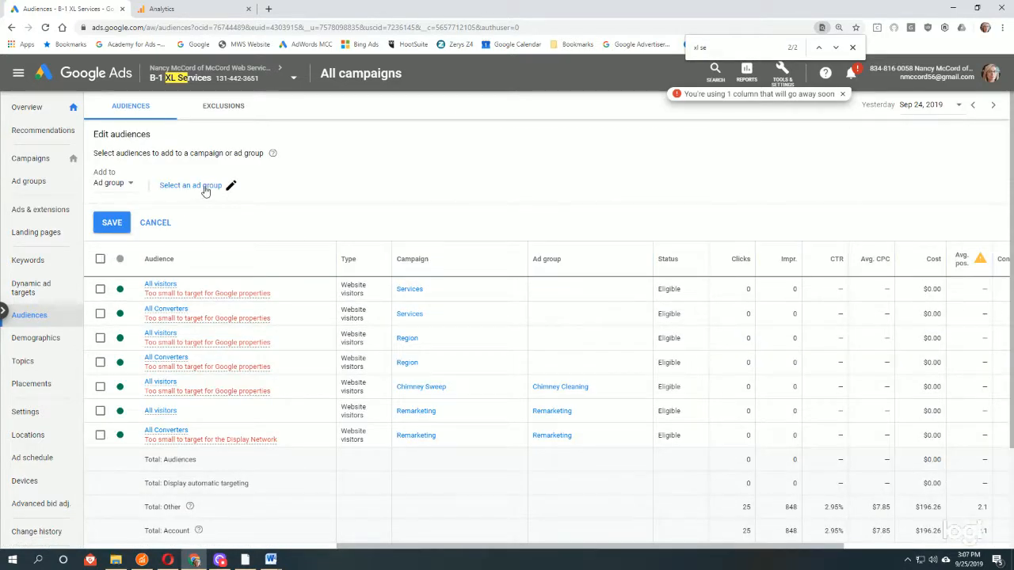
click(205, 186)
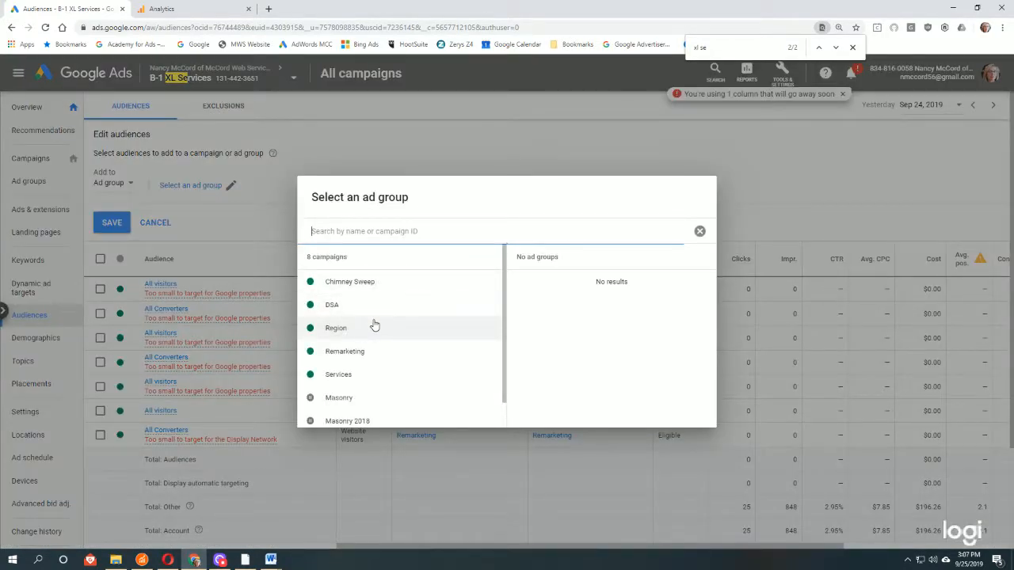
click(349, 353)
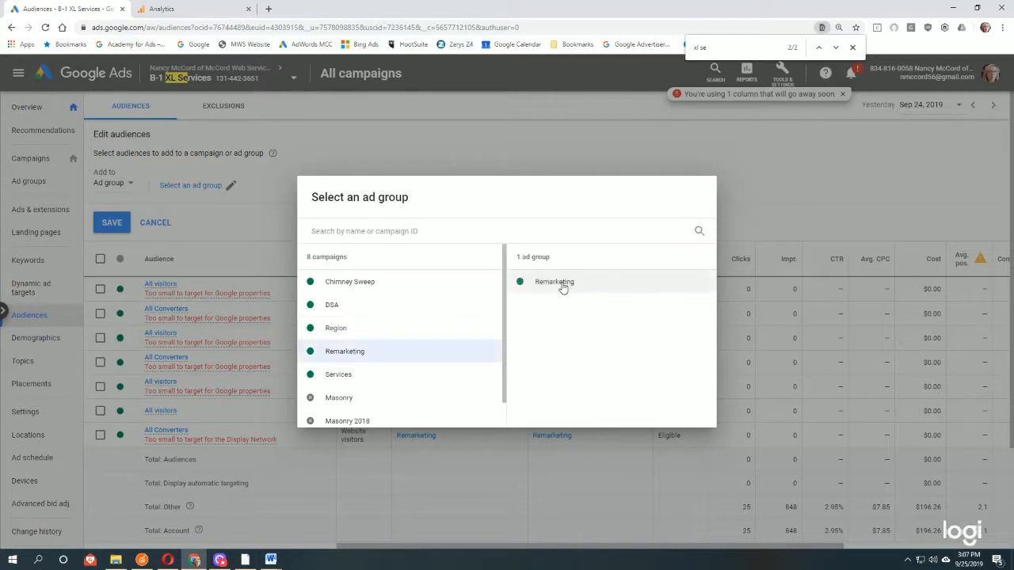
click(554, 282)
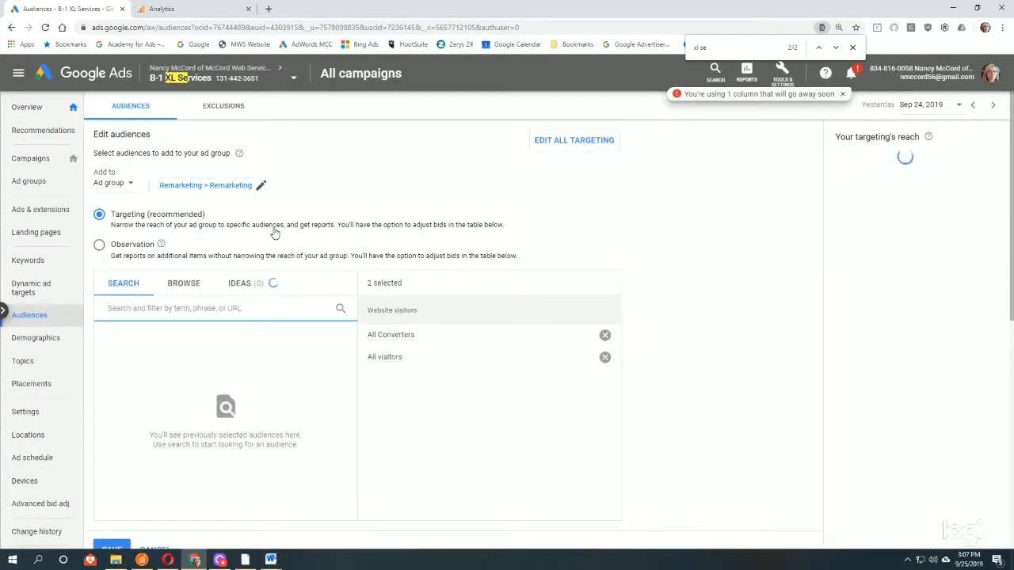
- Add the website visitor audiences Smart List and All visitors (Google Analytics) to the ad group, save, and open the campaigns overview
click(182, 287)
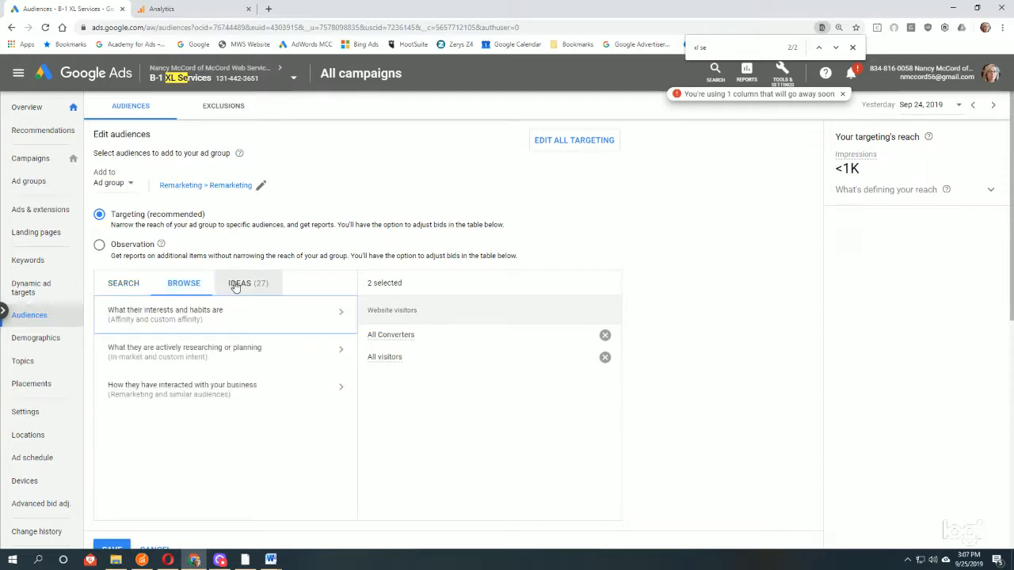
click(179, 394)
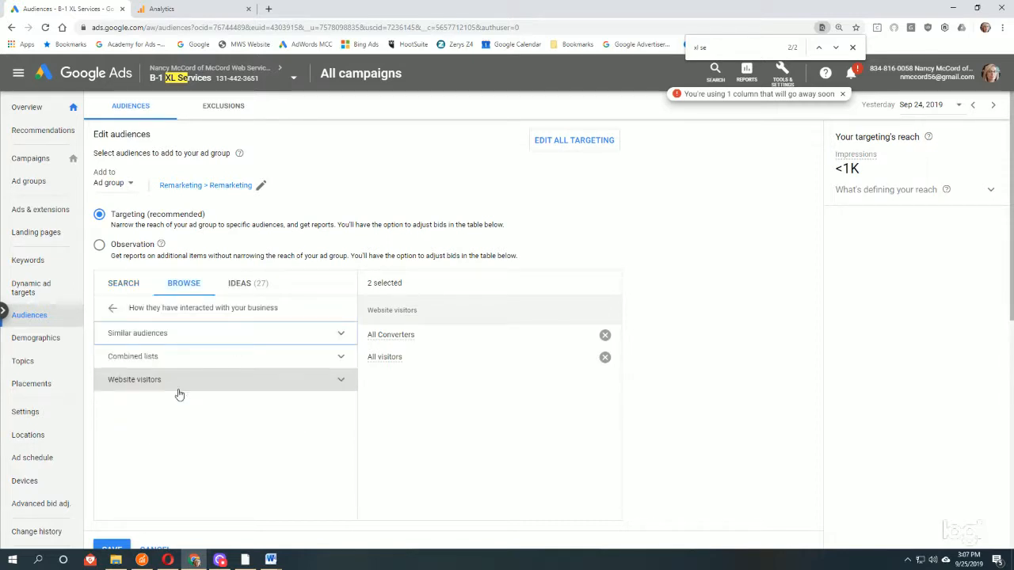
click(343, 380)
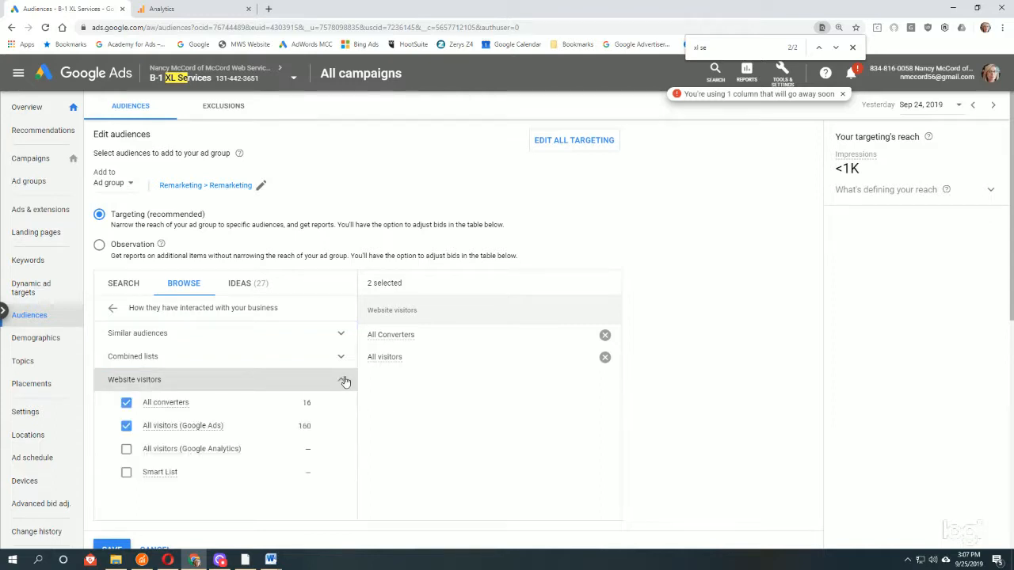
click(125, 474)
click(126, 450)
scroll(449, 442, down, 3)
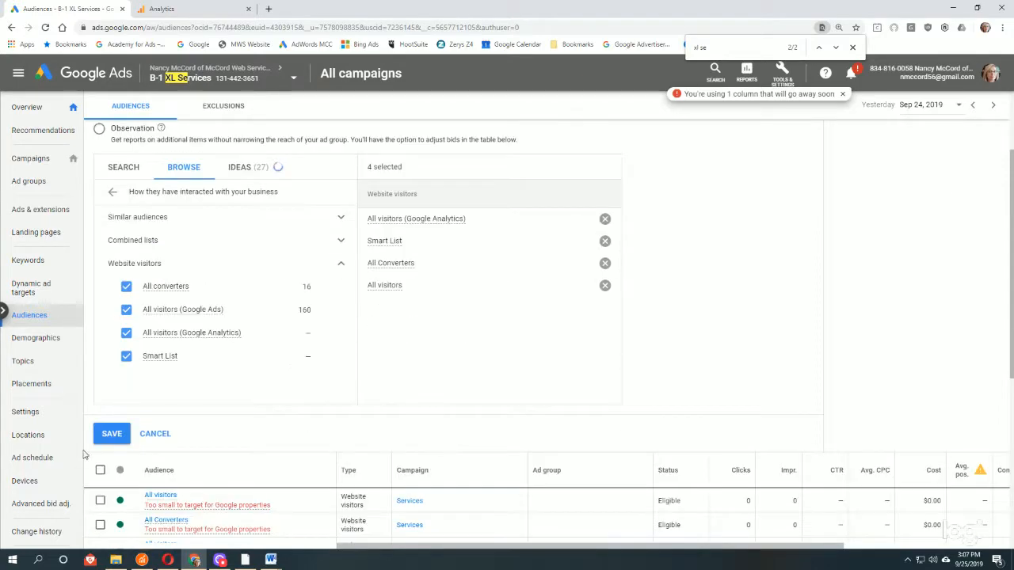
click(117, 380)
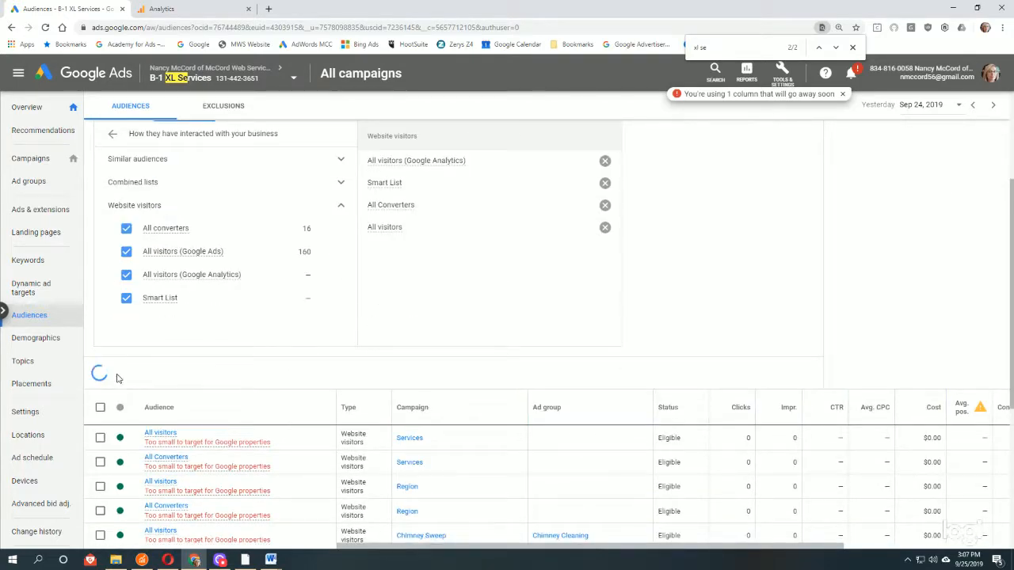
click(36, 158)
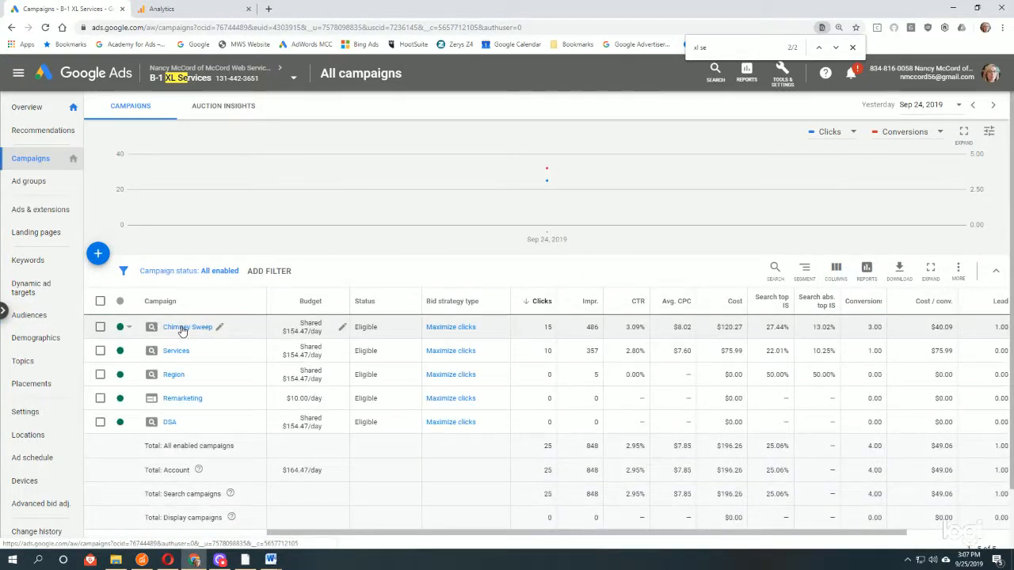
click(221, 561)
click(333, 399)
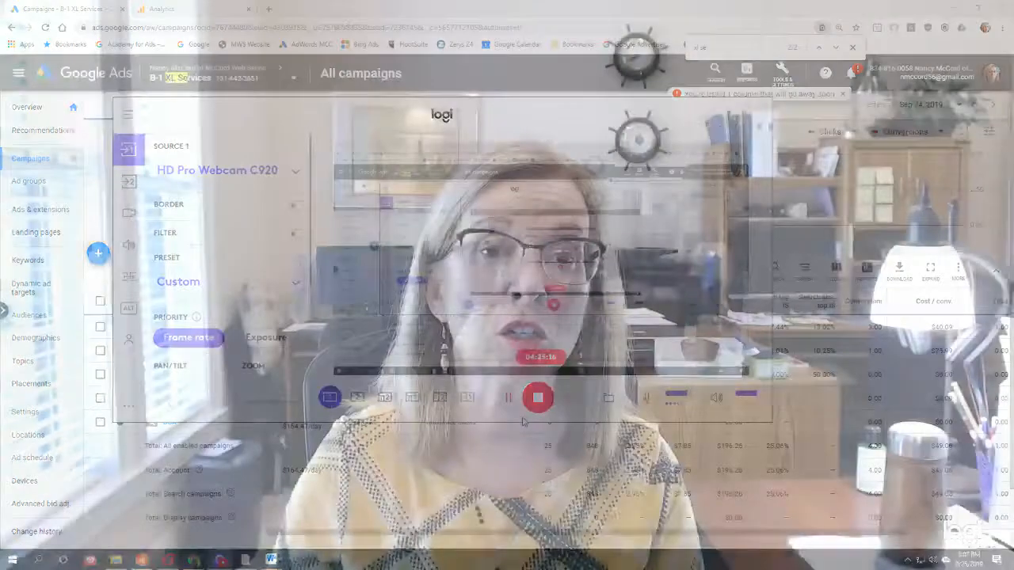